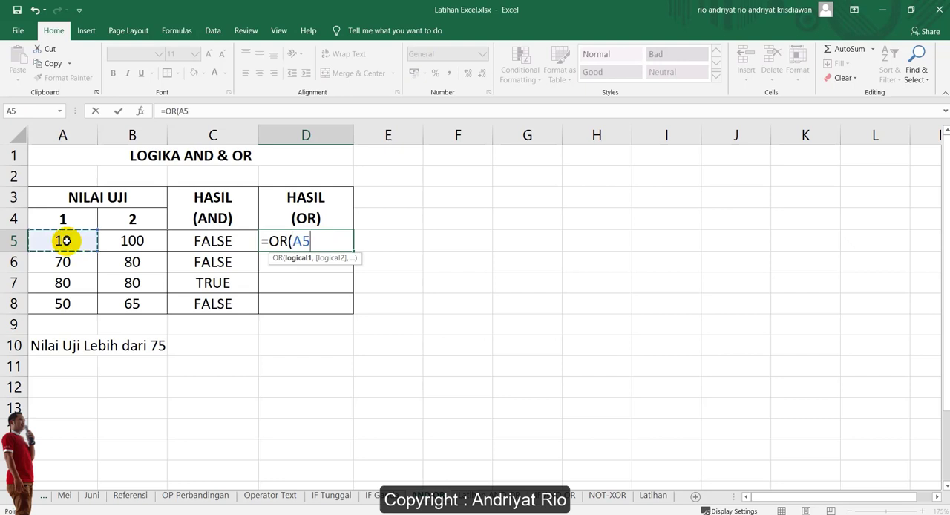
Complete the OR formula in D5 as =OR(A5>75,B5>75) to test both scores of the first row
type(">")
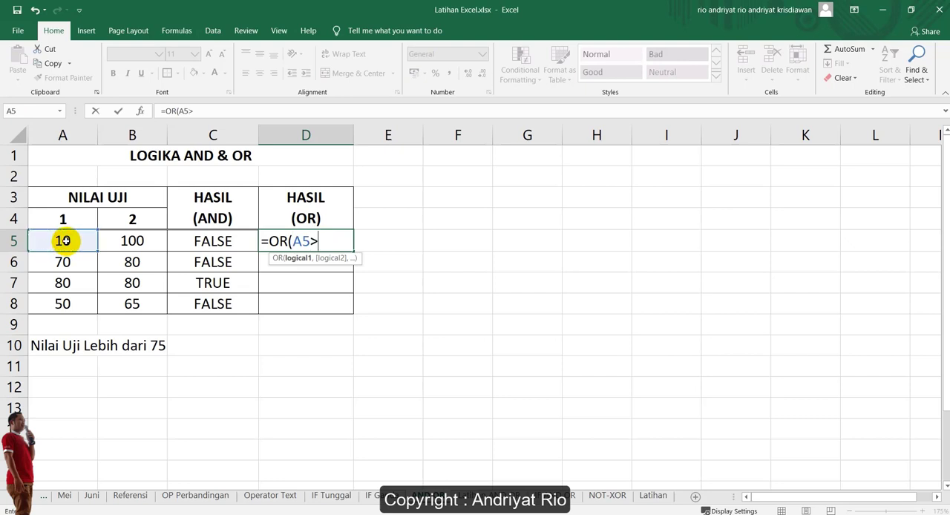
type("75,")
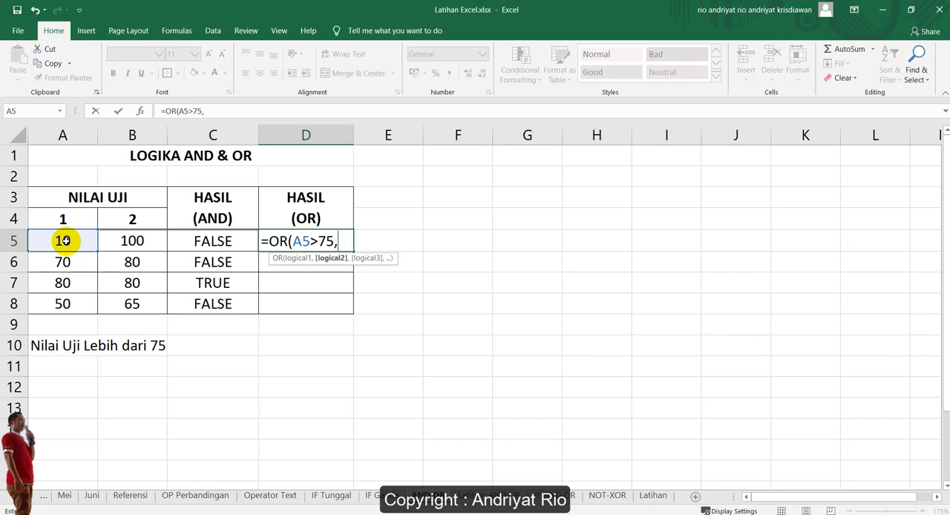
left_click(144, 242)
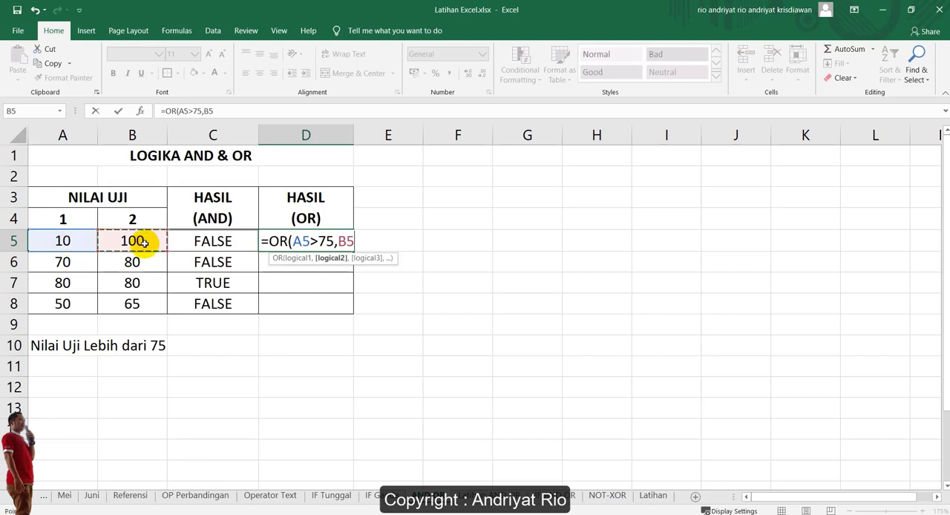
type(">75)")
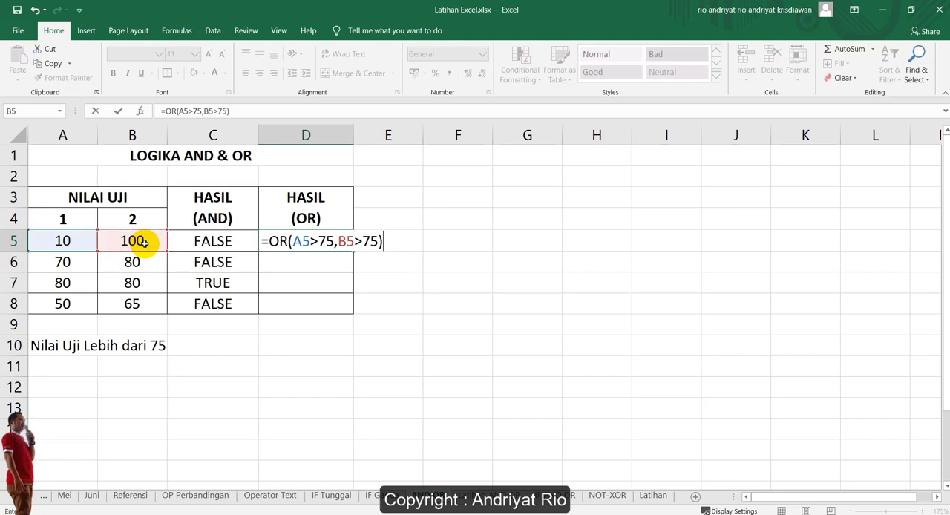
key("Return")
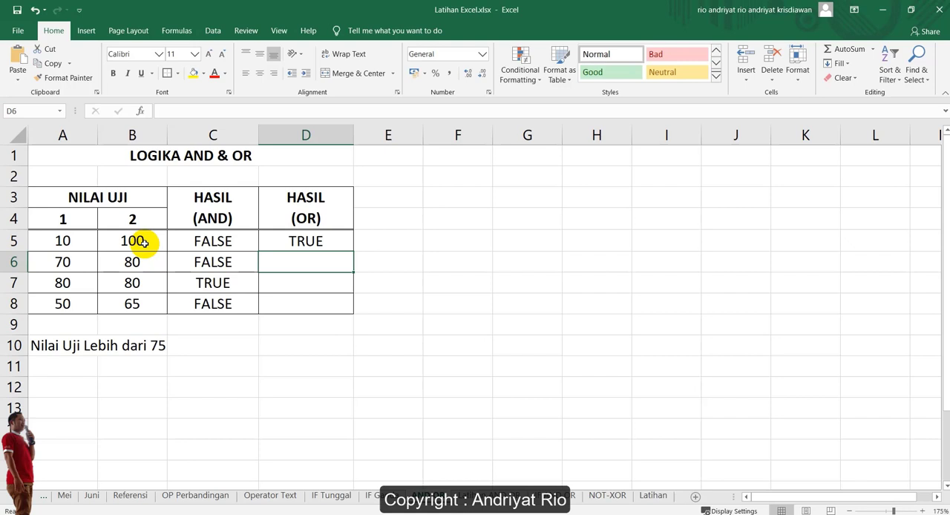
Copy the OR formula from D5 down through D8 to fill the HASIL (OR) column
left_click(278, 243)
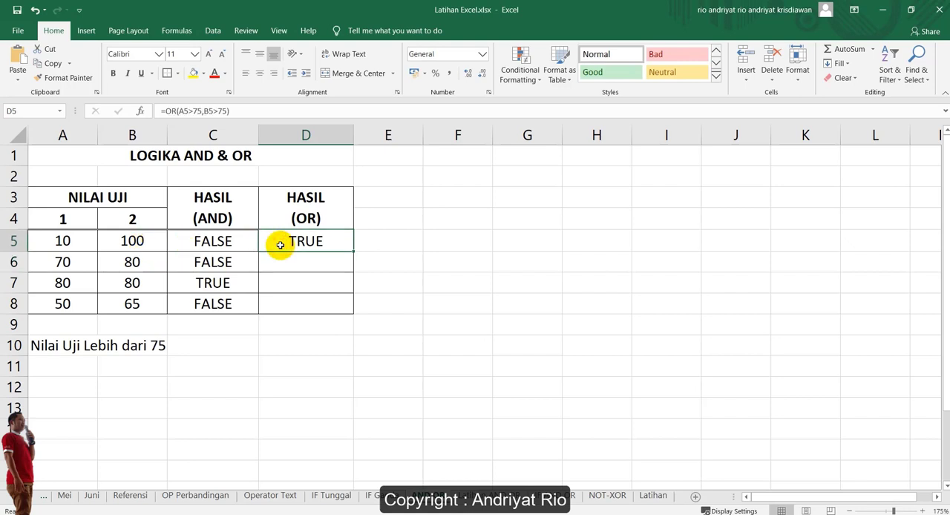
left_click(63, 241)
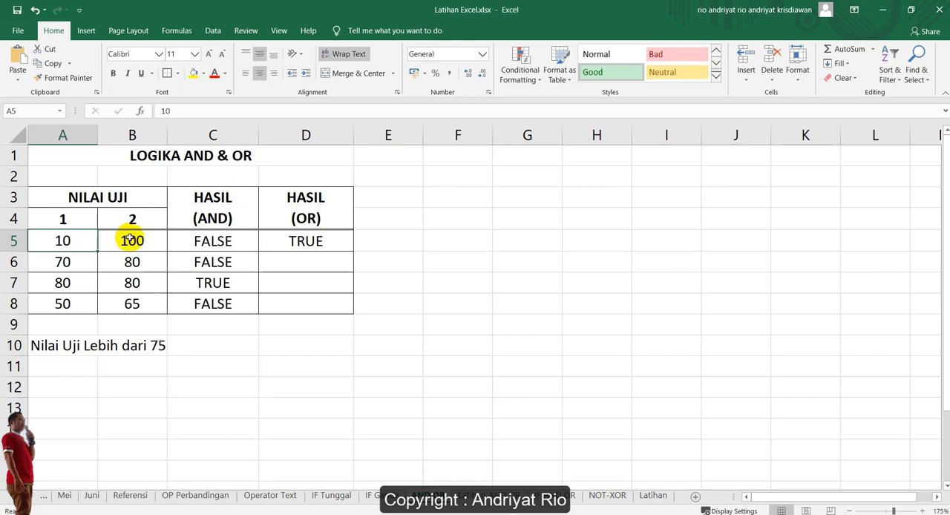
left_click(308, 241)
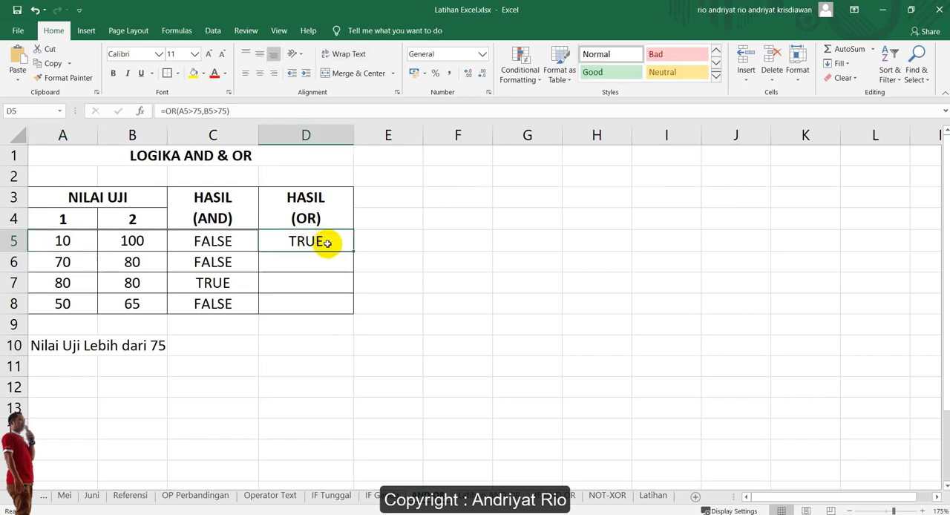
left_click_drag(353, 251, 352, 312)
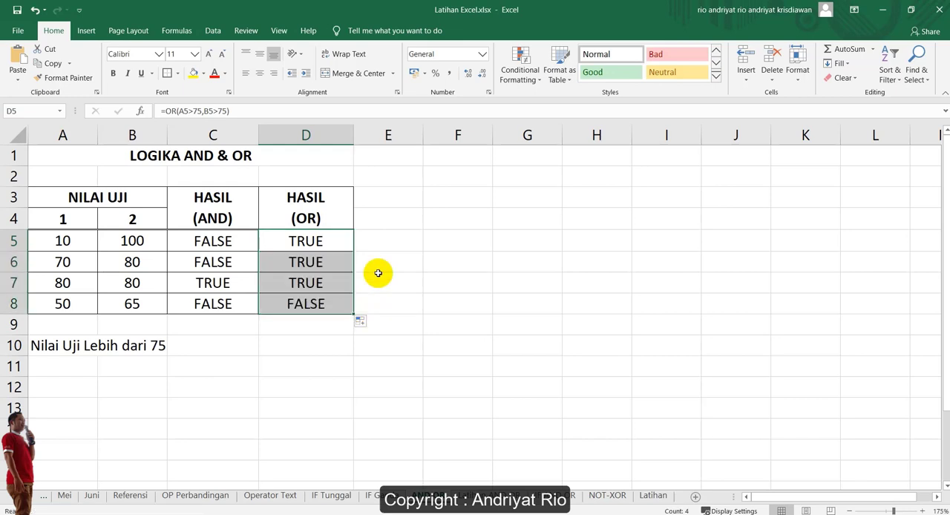
Examine the OR result in row 8 against that row's two test scores in A8 and B8
left_click(304, 303)
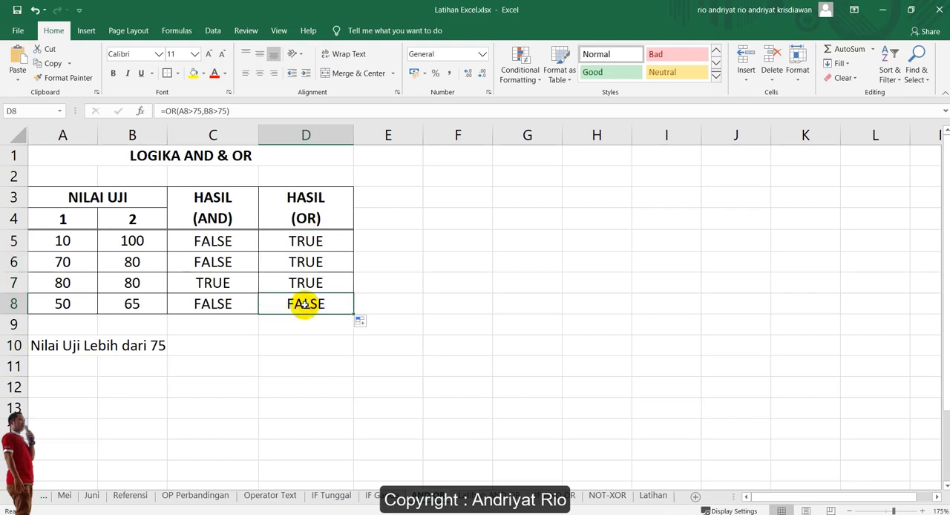
left_click(74, 304)
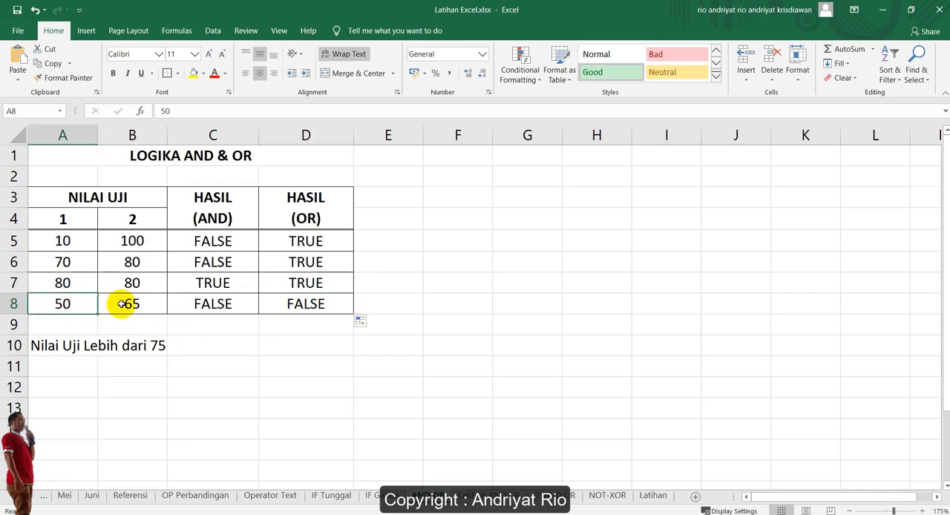
left_click(121, 303)
left_click(74, 304)
left_click(121, 303)
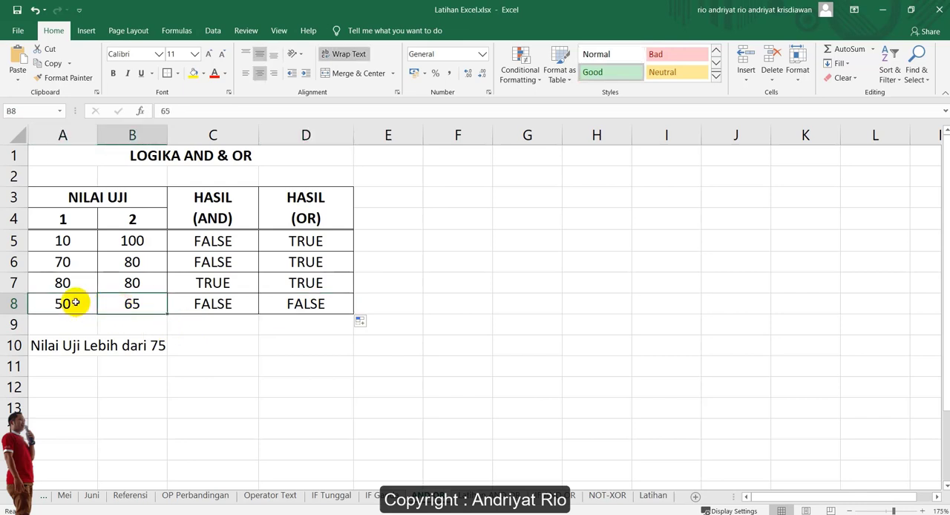
left_click(75, 302)
left_click(128, 303)
left_click(84, 304)
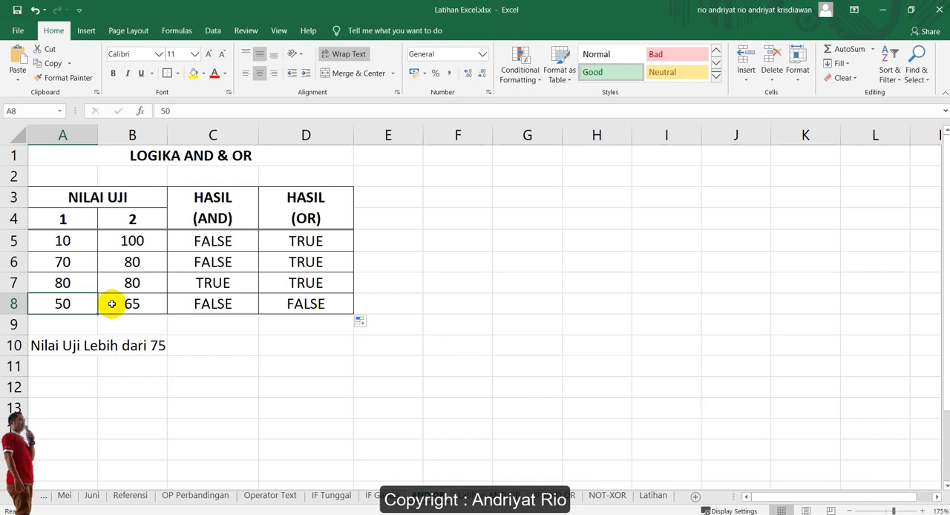
On the CPNS selection exercise sheet, begin an AND formula in H4 with the first condition D4="LENGKAP"
left_click(426, 494)
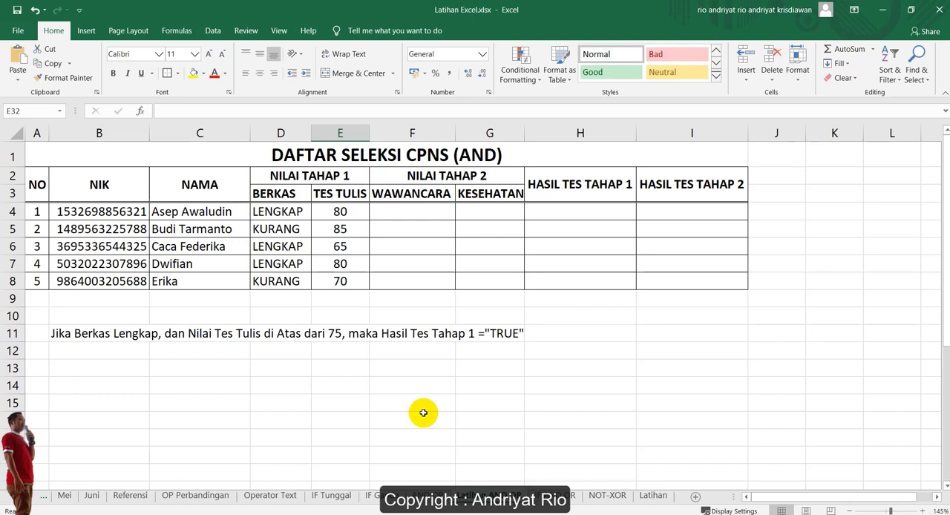
left_click(567, 211)
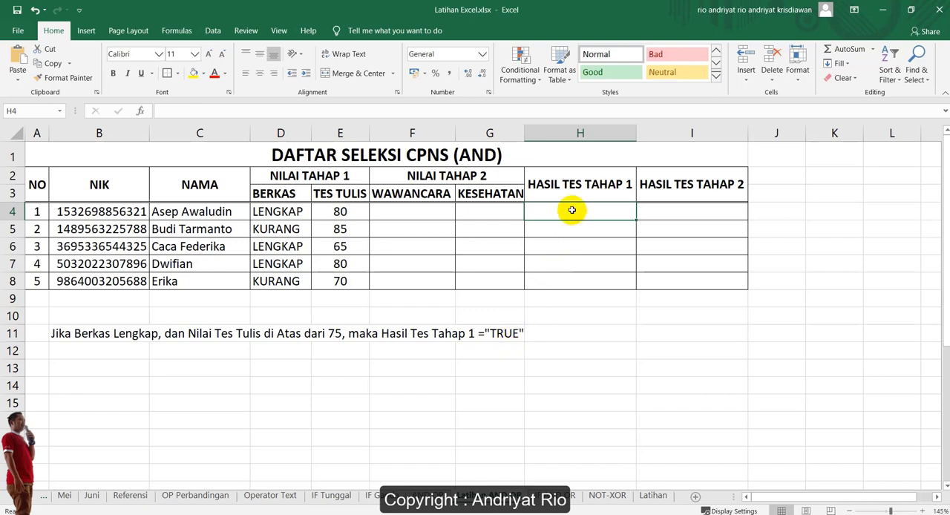
type("=")
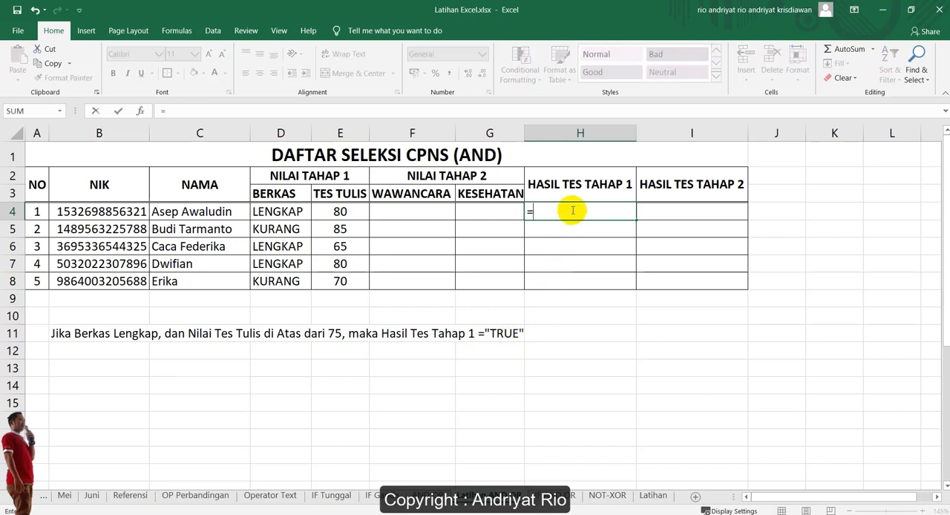
type("AND(")
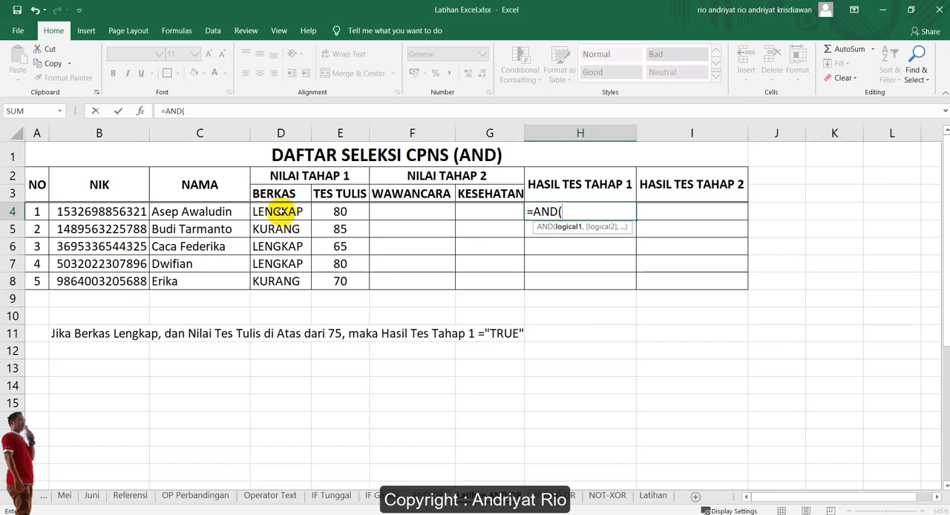
left_click(271, 213)
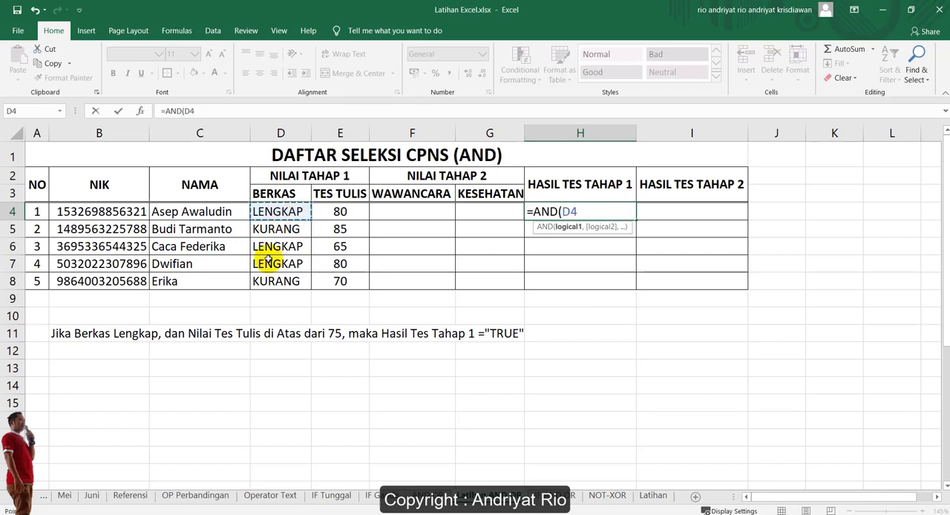
type("=\"LENGK")
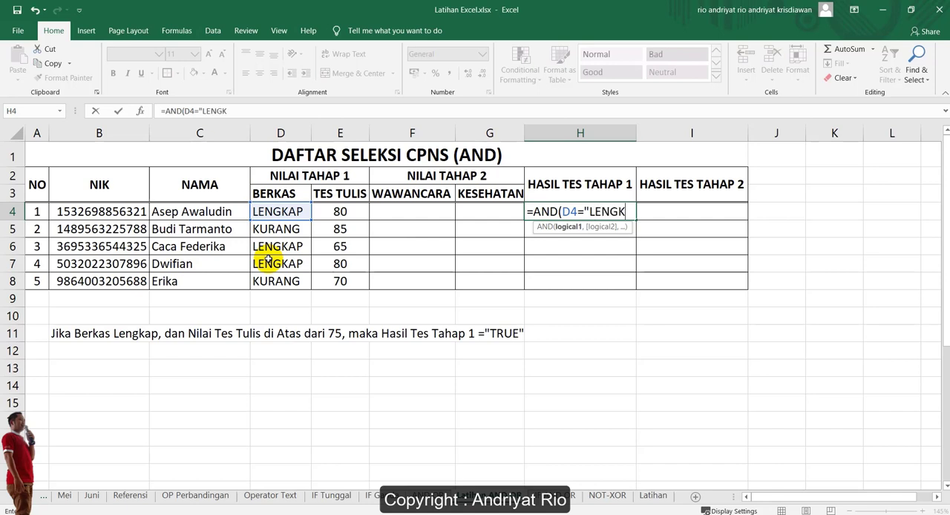
type("AP\",")
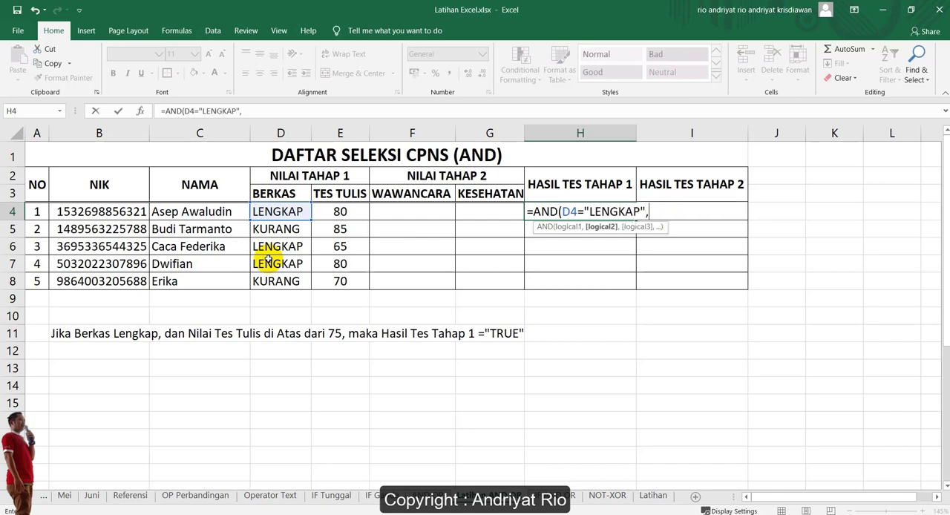
Add E4>75 as the second condition of H4's AND formula and complete it as =AND(D4="LENGKAP",E4>75)
left_click(342, 212)
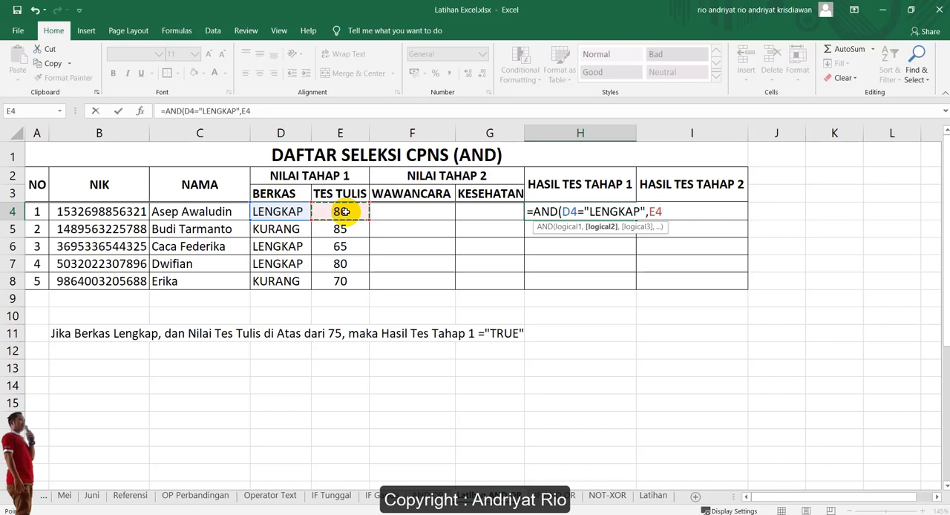
type(">75)")
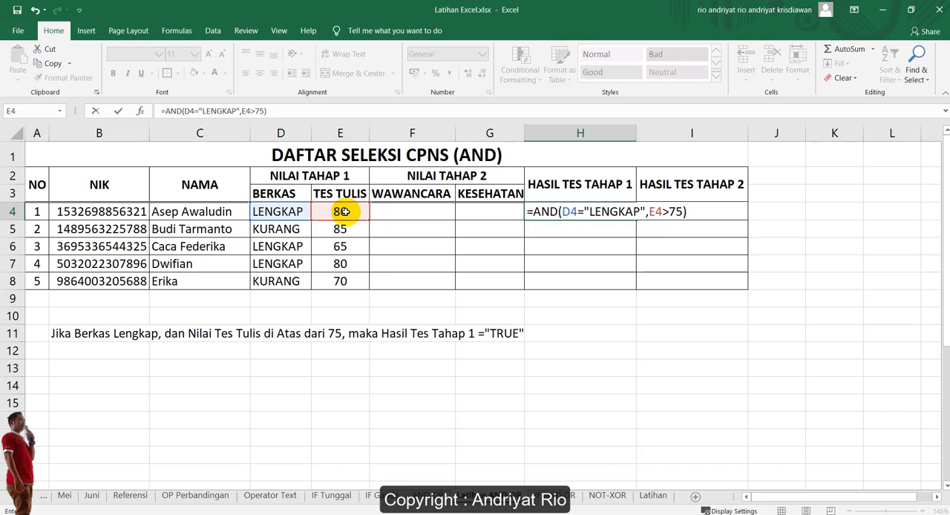
key("Return")
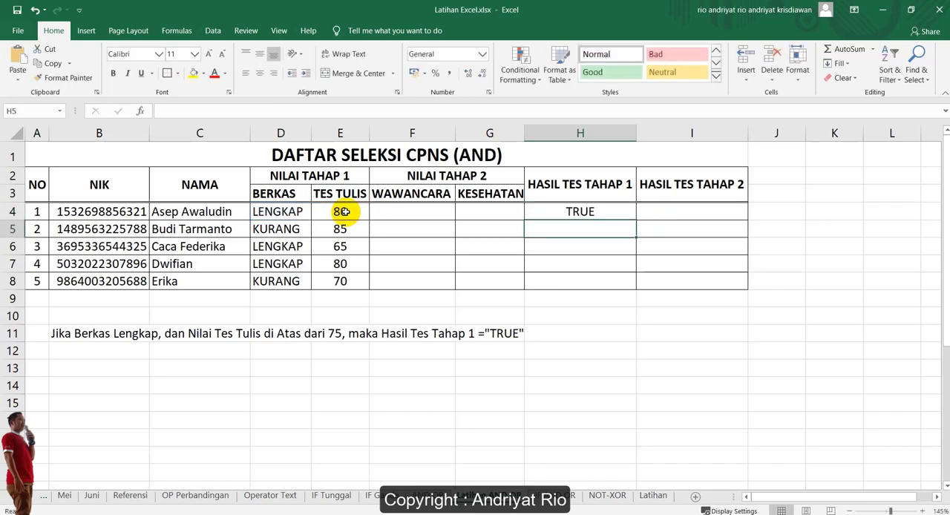
Copy the AND formula from H4 down through H8 to fill the HASIL TES TAHAP 1 column
left_click(575, 210)
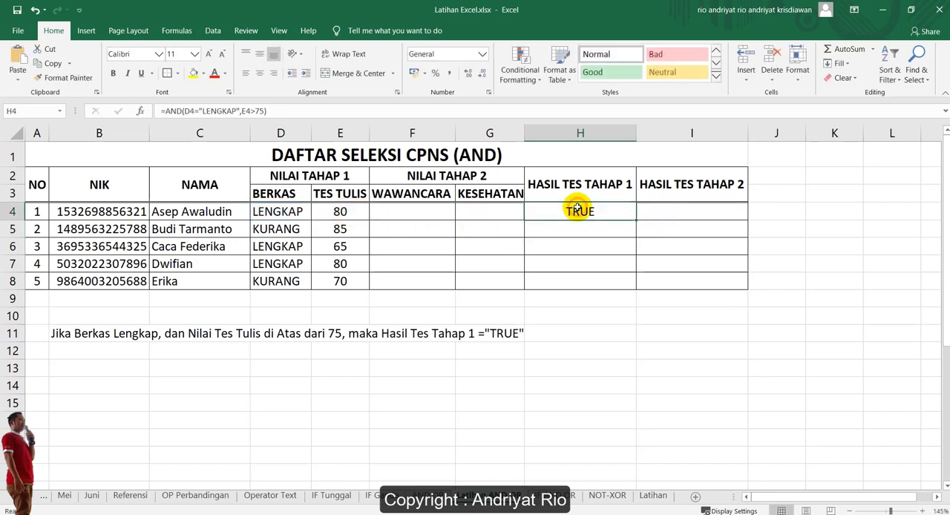
left_click(278, 211)
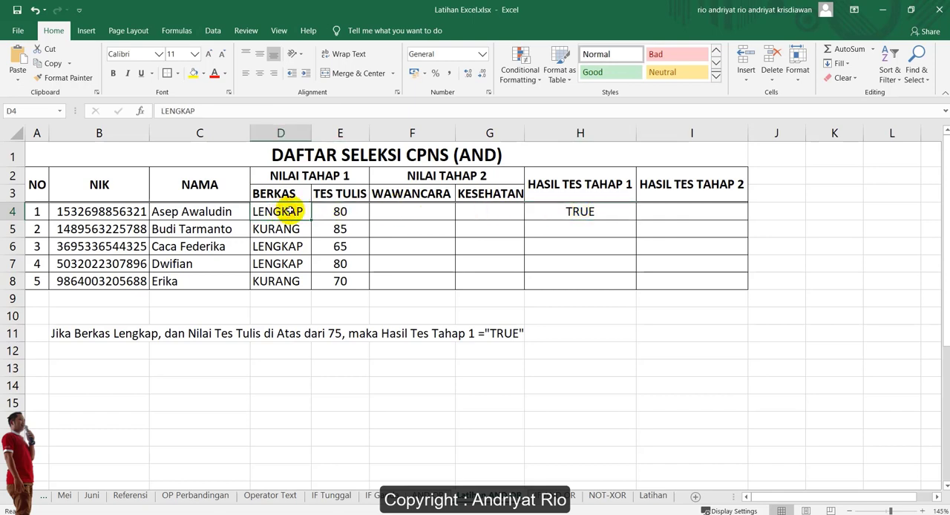
left_click(338, 212)
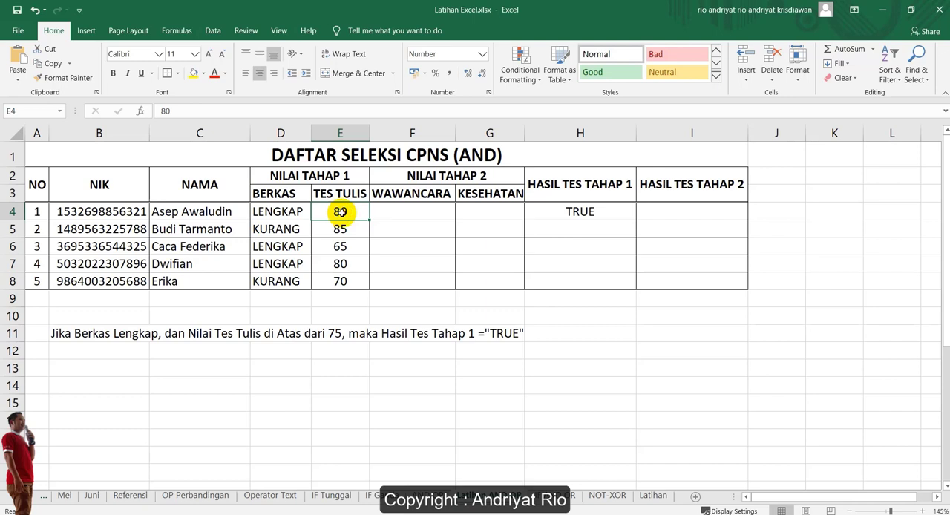
left_click(596, 218)
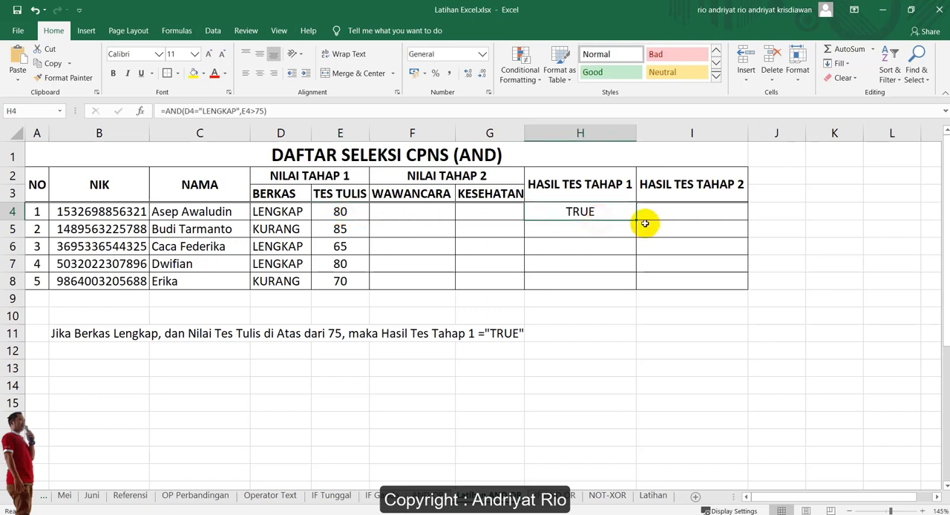
left_click_drag(635, 220, 629, 286)
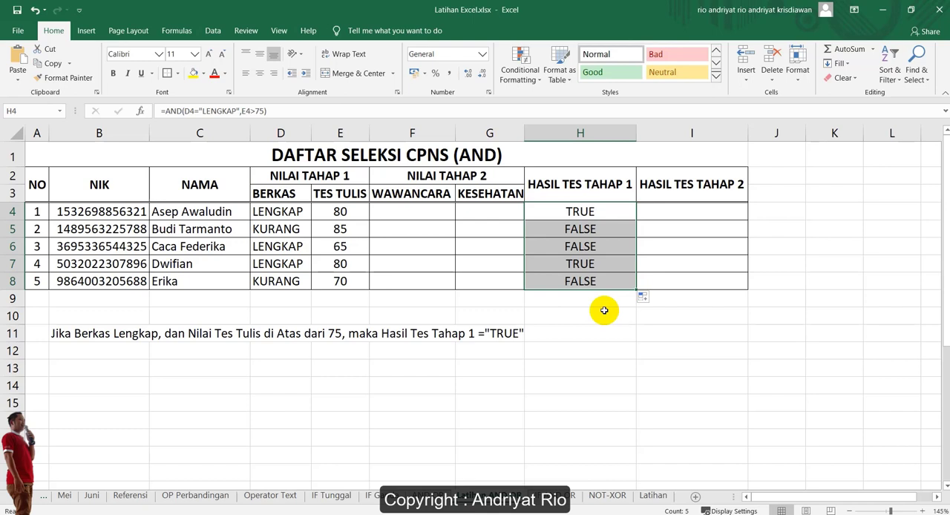
Compare the BERKAS and TES TULIS values with the stage 1 AND results, and look at the OR version of the table below
left_click(587, 214)
left_click_drag(290, 208, 339, 210)
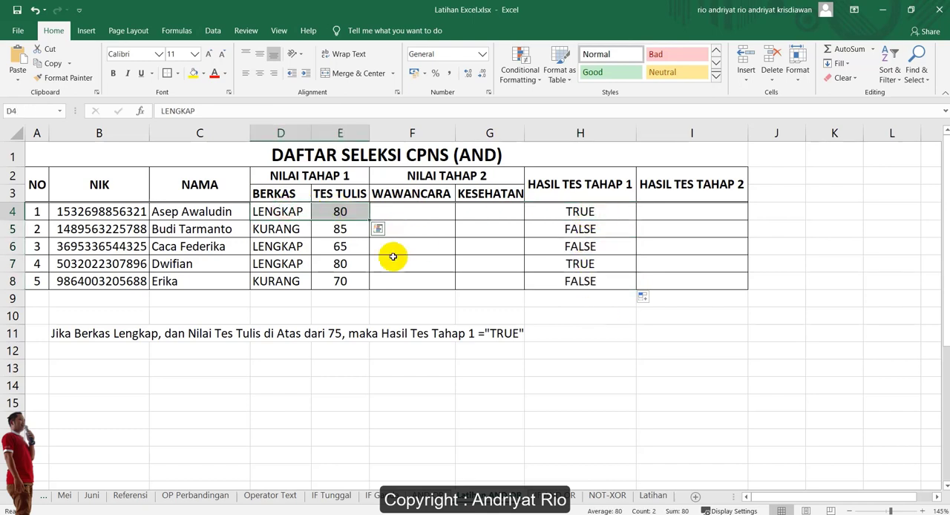
left_click_drag(274, 263, 344, 263)
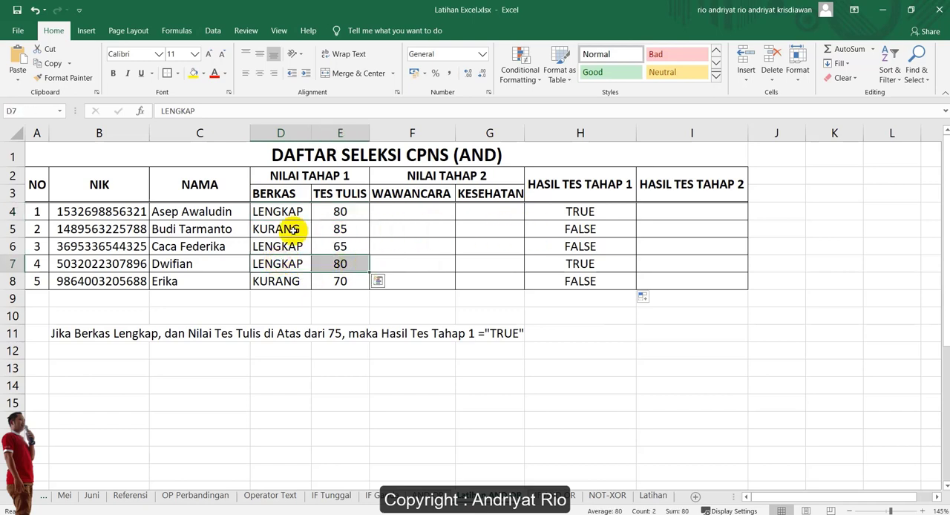
left_click_drag(270, 229, 575, 248)
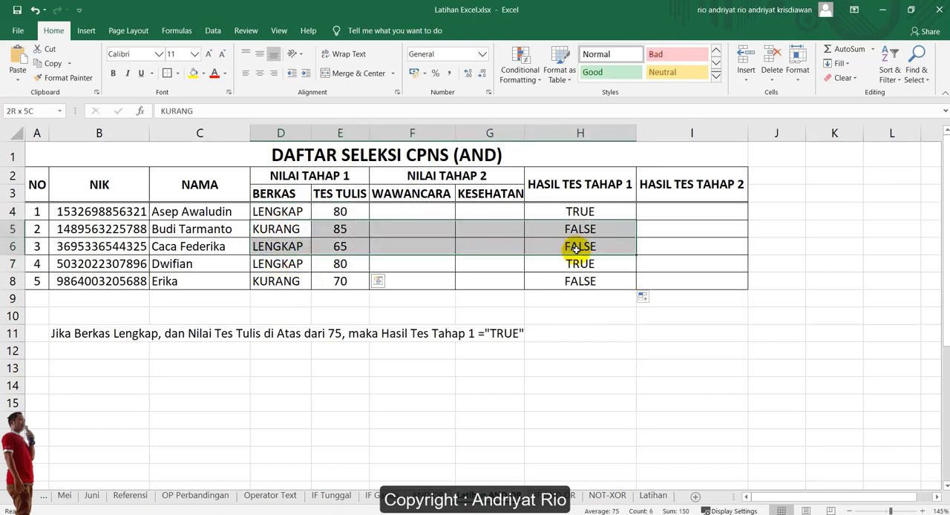
left_click(338, 230)
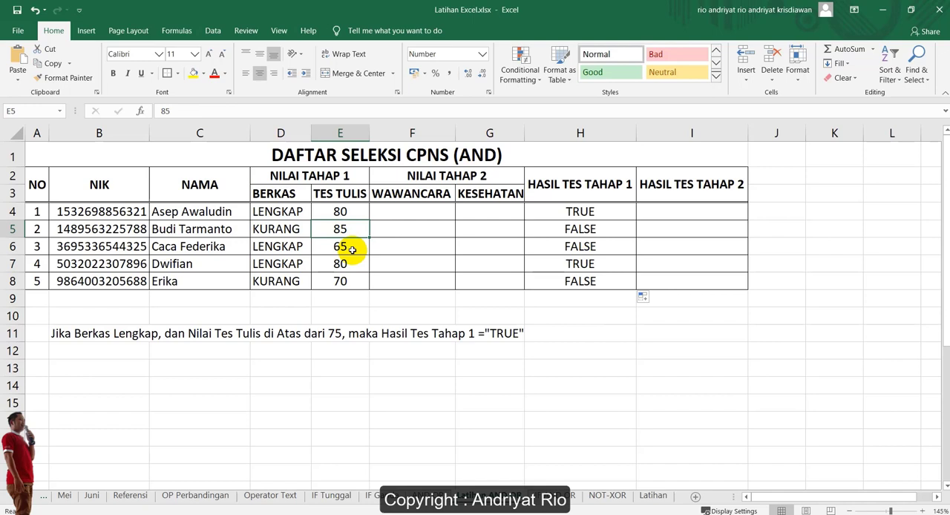
left_click(276, 230)
left_click(575, 230)
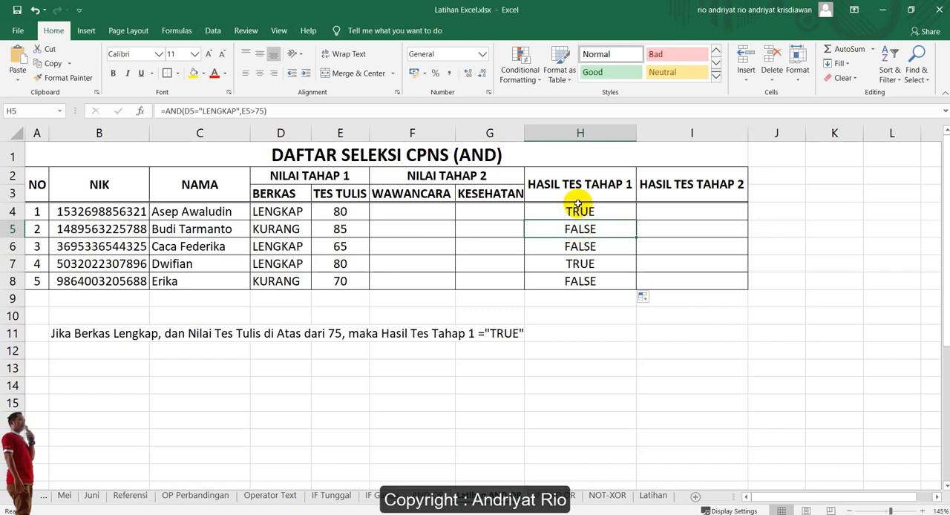
left_click(573, 211)
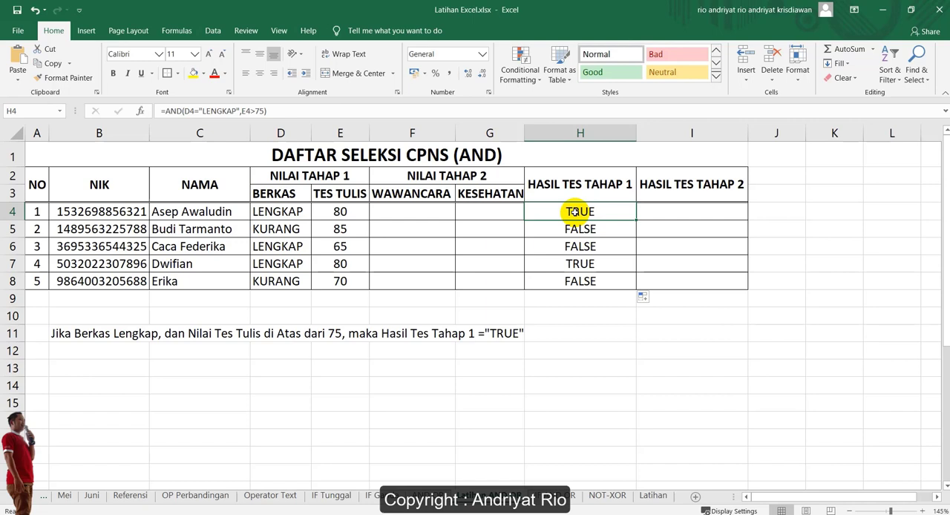
scroll(848, 399, "down", 7)
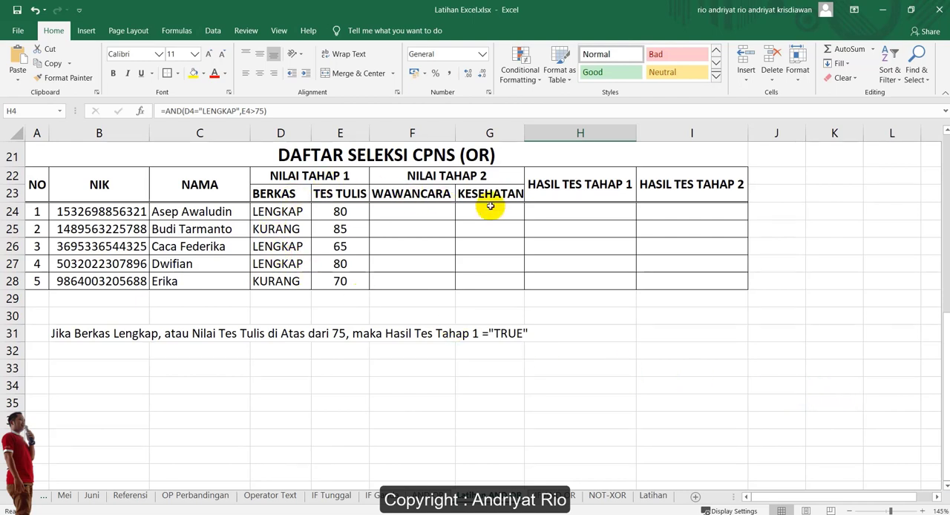
In H24 of the OR selection table, begin an OR formula with the first condition D24="LENGKAP"
left_click(574, 210)
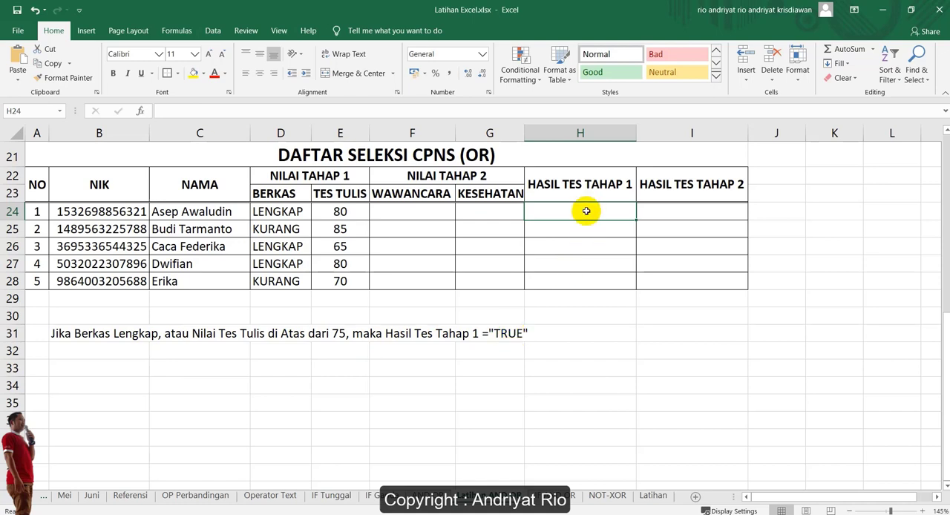
type("=OR")
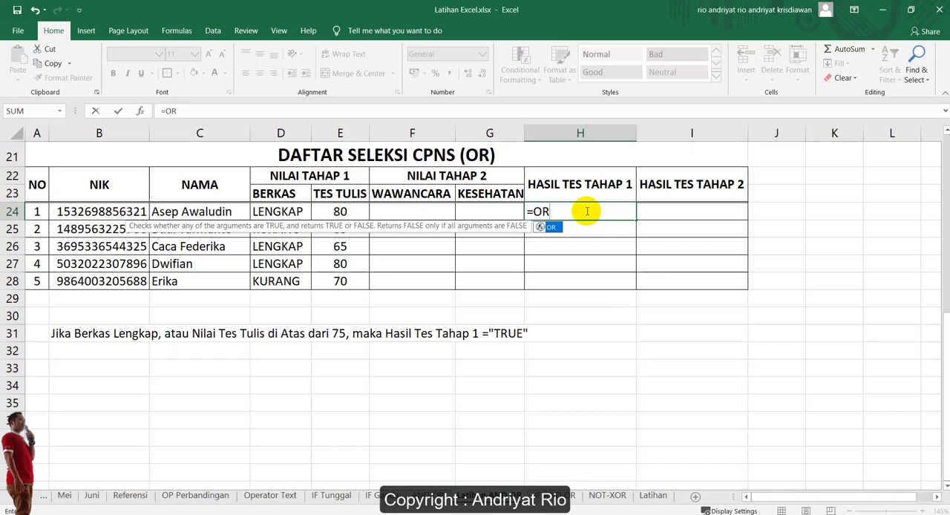
type("(")
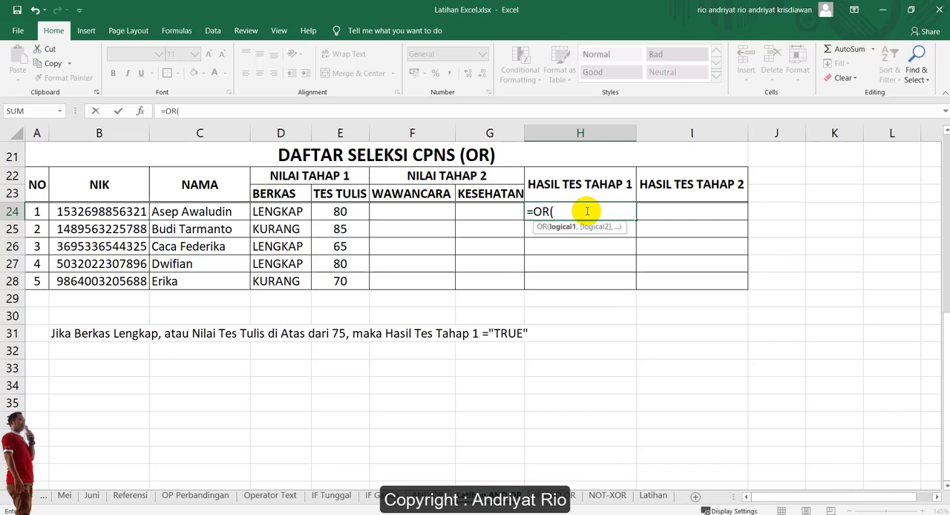
left_click(276, 210)
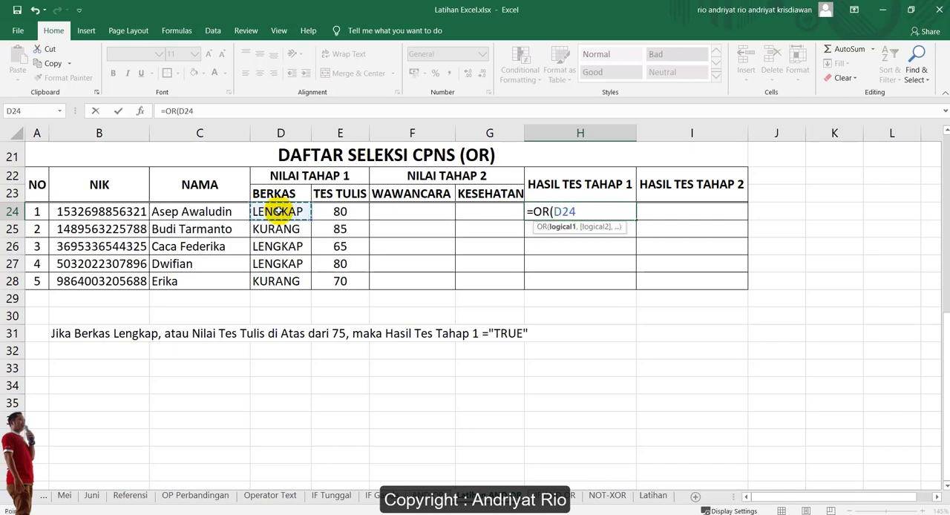
type("=\"LE")
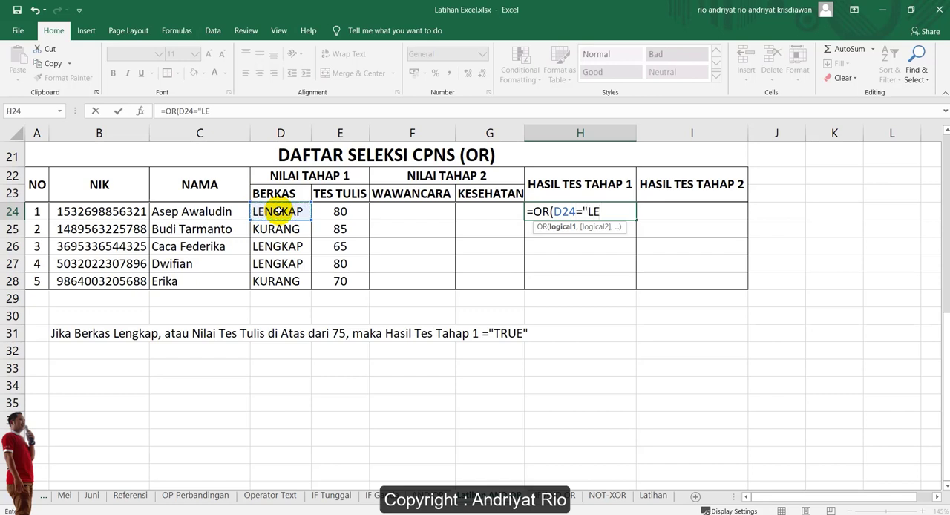
type("NGKAP\",")
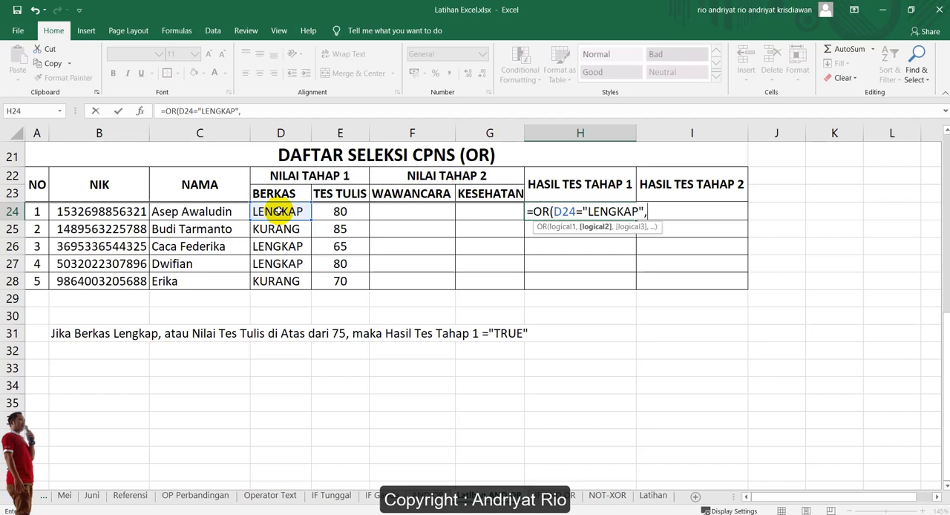
Complete H24's formula as =OR(D24="LENGKAP",E24>75) and copy it down through H28 to fill the HASIL TES TAHAP 1 column
left_click(344, 213)
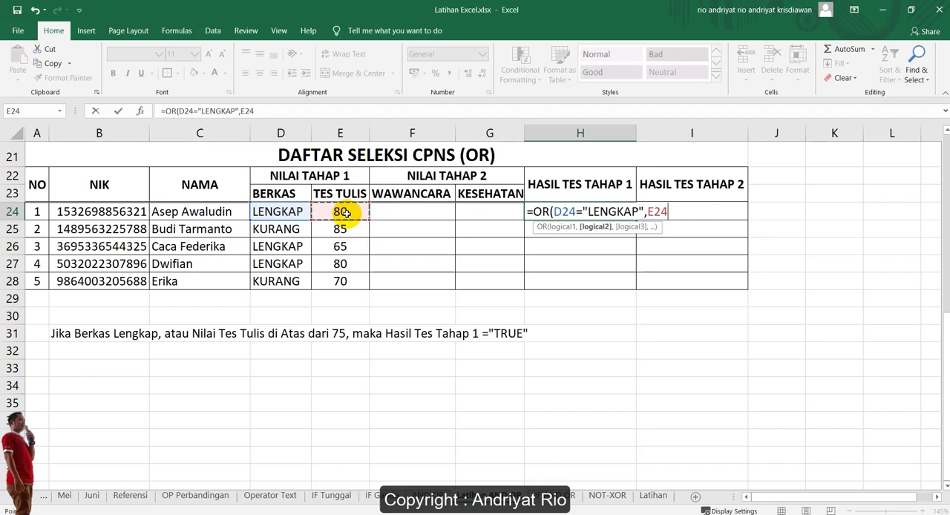
type(">75")
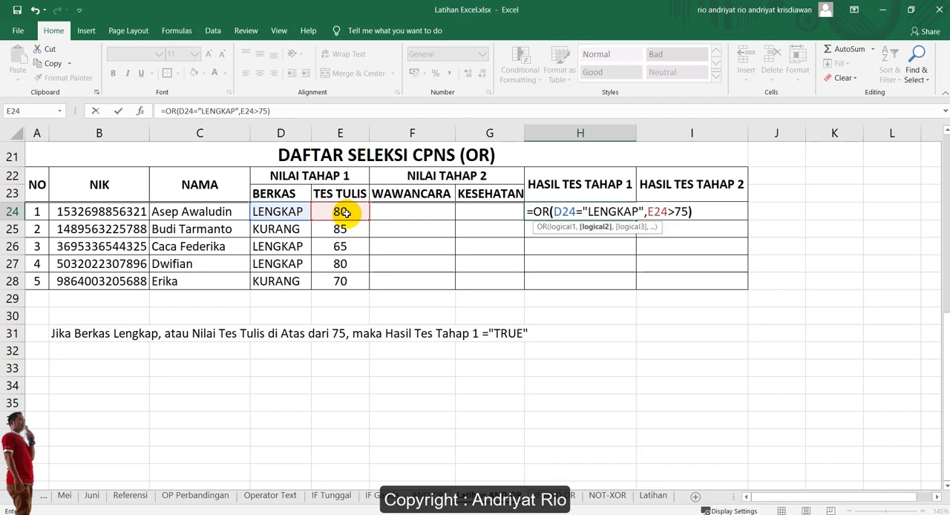
type(")")
key("Return")
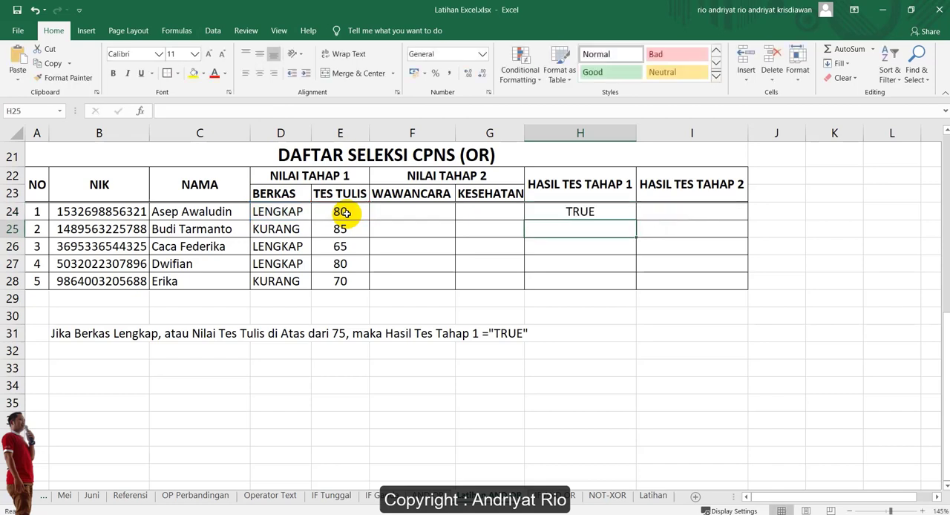
left_click(553, 215)
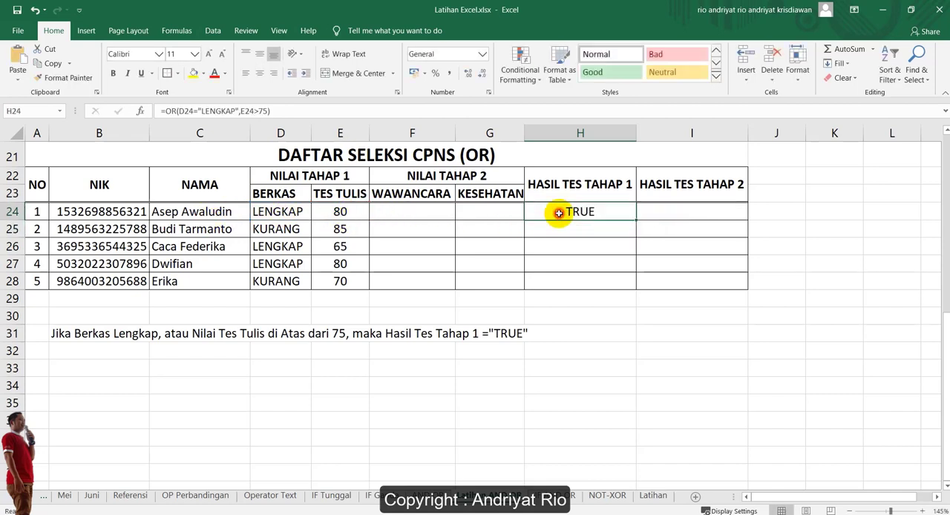
left_click_drag(634, 218, 627, 287)
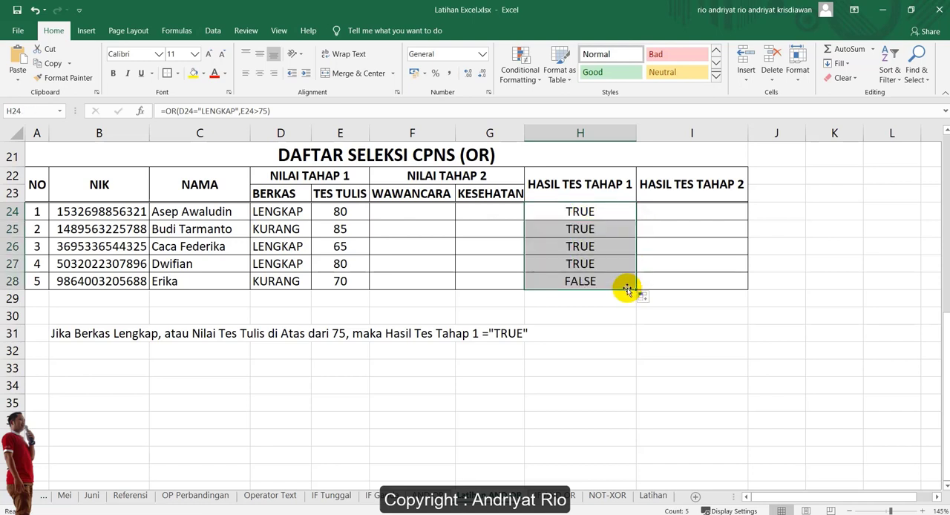
Compare the BERKAS and TES TULIS values in row 28 with the OR result in H28, and review the formula in H24
left_click(580, 282)
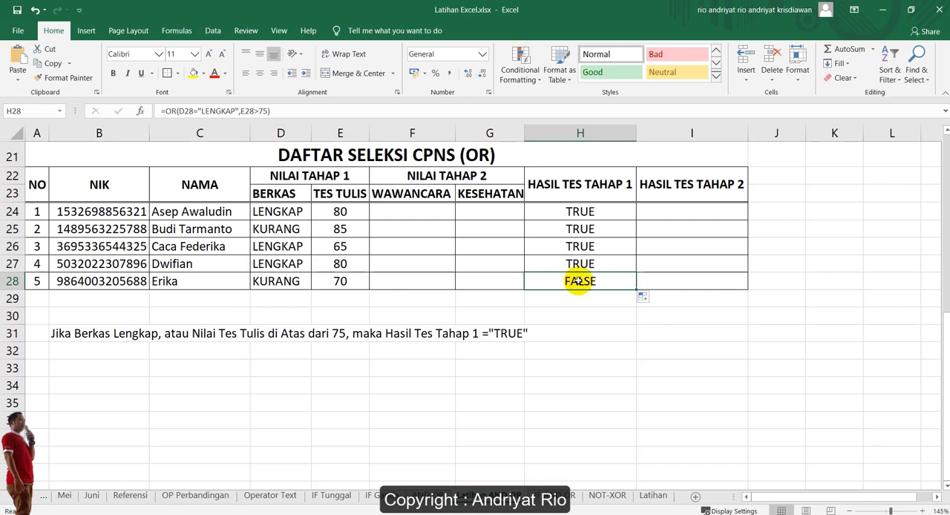
left_click(282, 283)
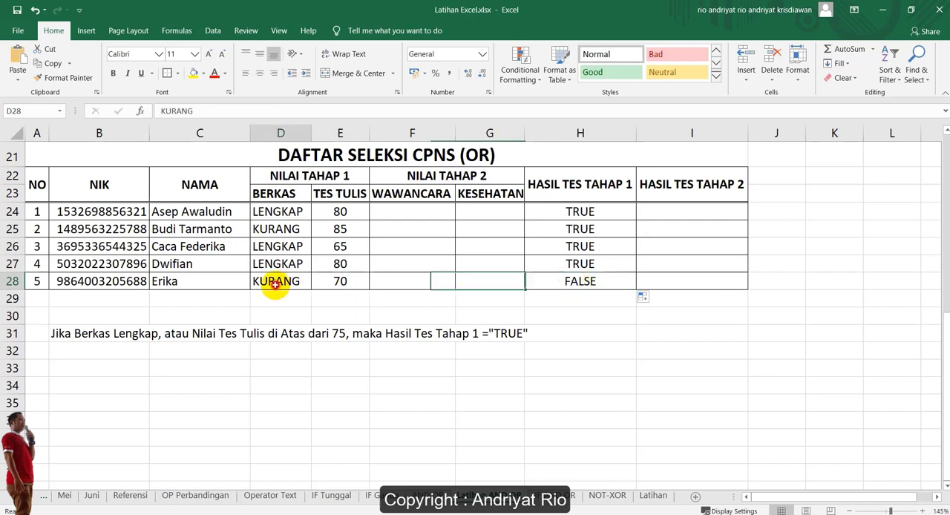
left_click(330, 280)
left_click_drag(274, 282, 335, 280)
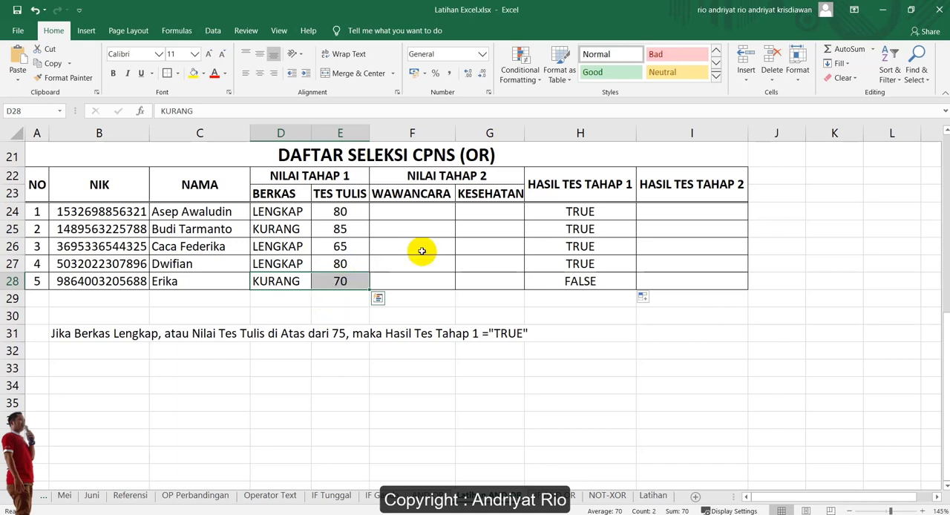
left_click(566, 207)
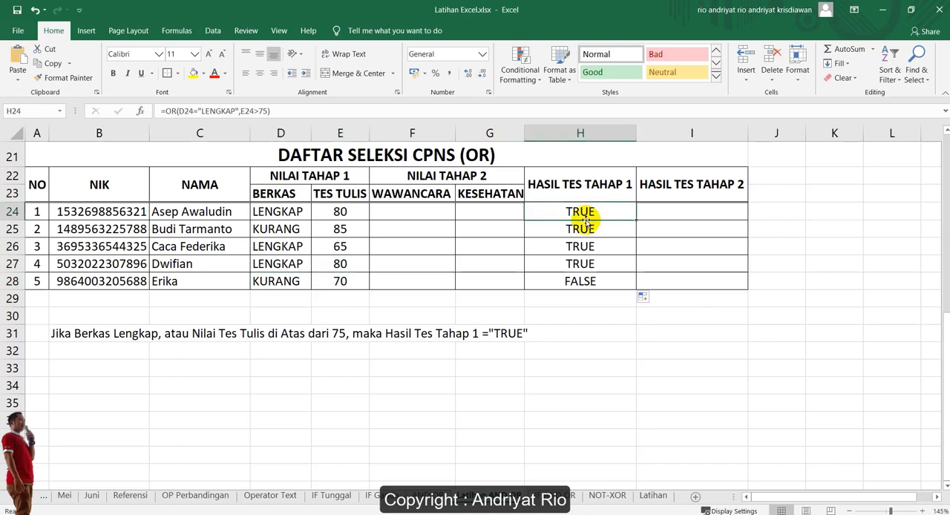